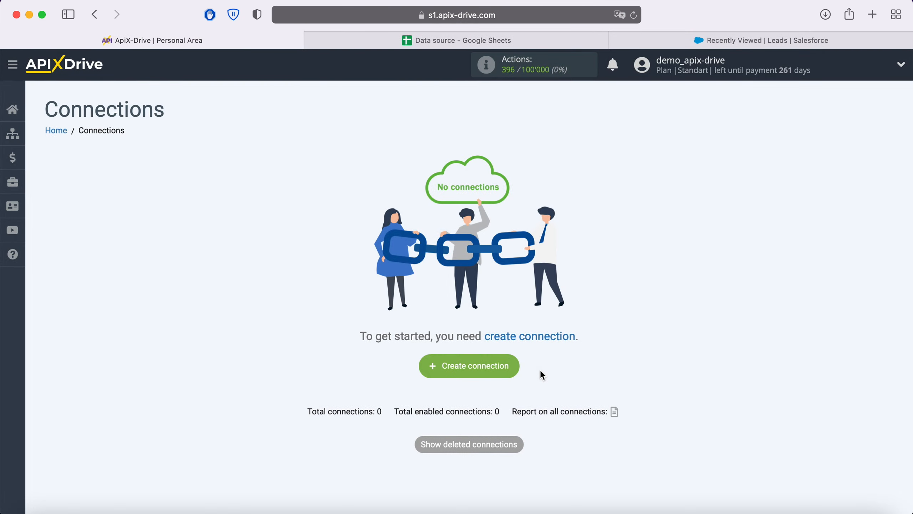
Step: Create a new connection and set Google Sheets as its data source system
left_click(502, 366)
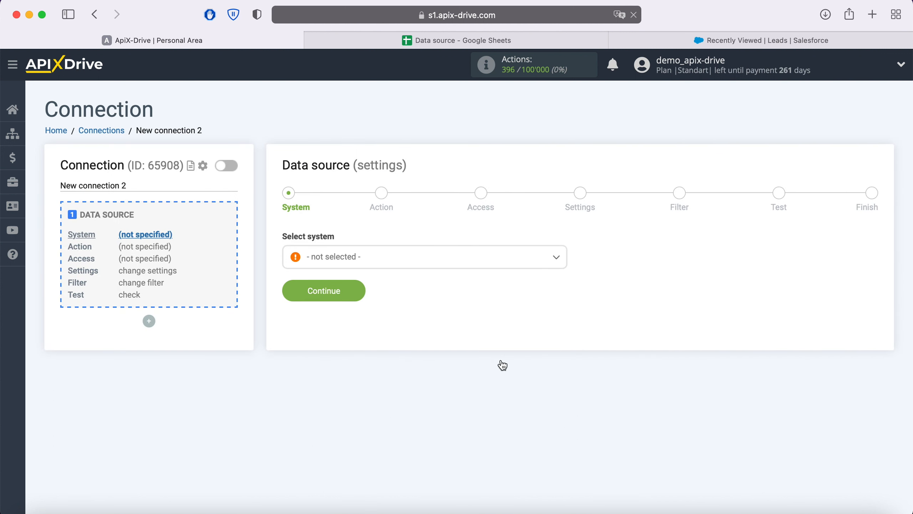
left_click(419, 260)
scroll(442, 374, "down", 10)
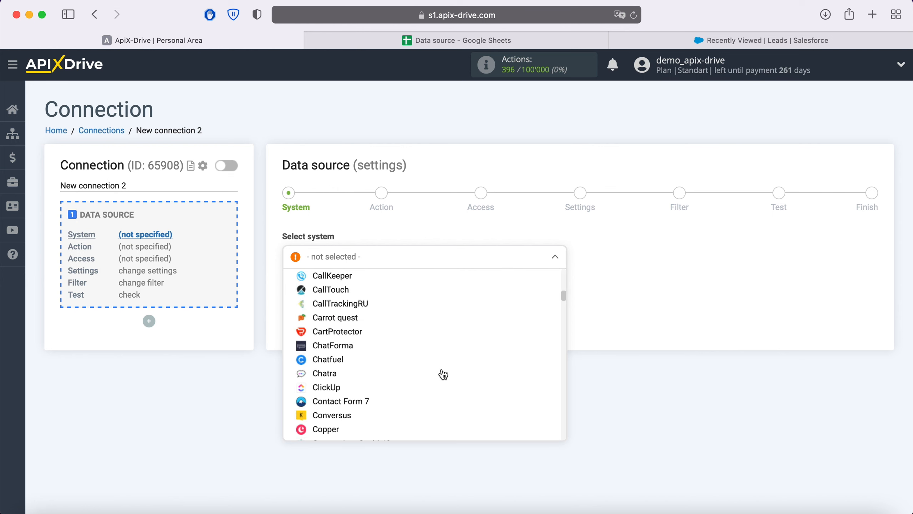
scroll(443, 374, "down", 15)
left_click(442, 363)
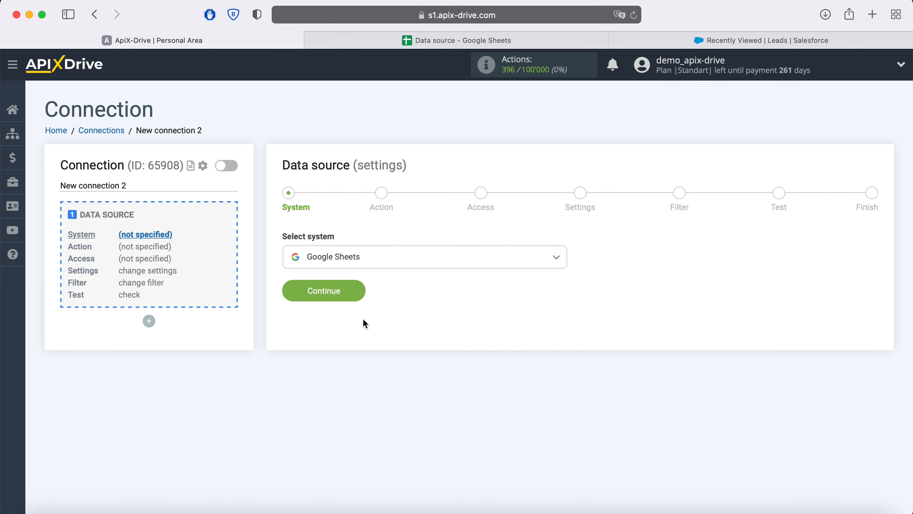
left_click(356, 291)
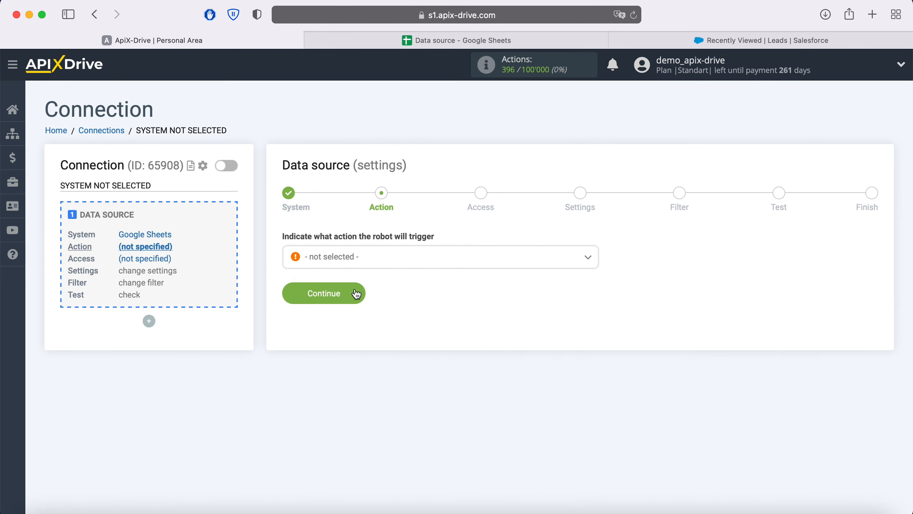
Step: Set the data source action to Get Rows (new) and continue to the access stage
left_click(377, 266)
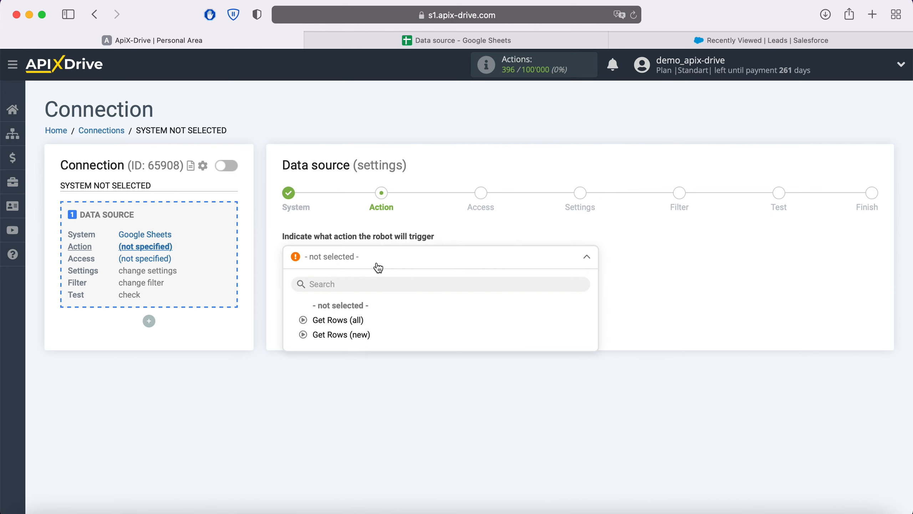
left_click(356, 335)
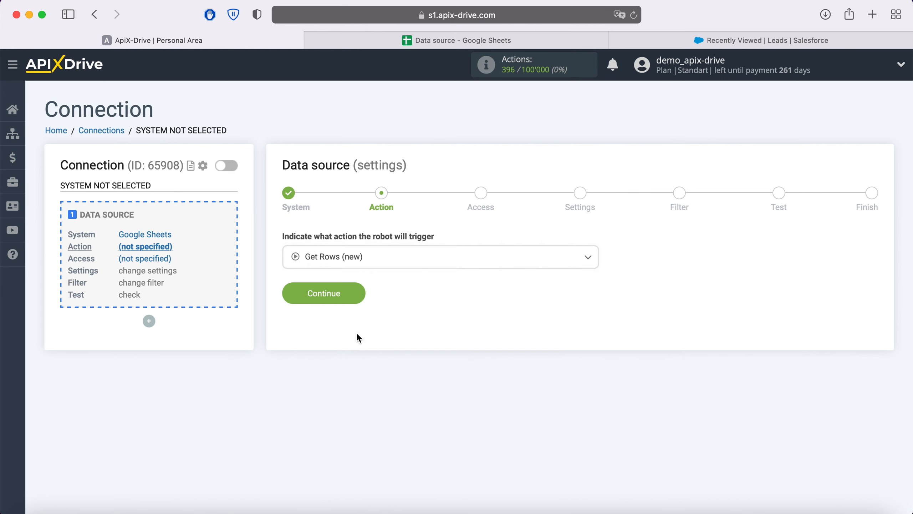
left_click(353, 294)
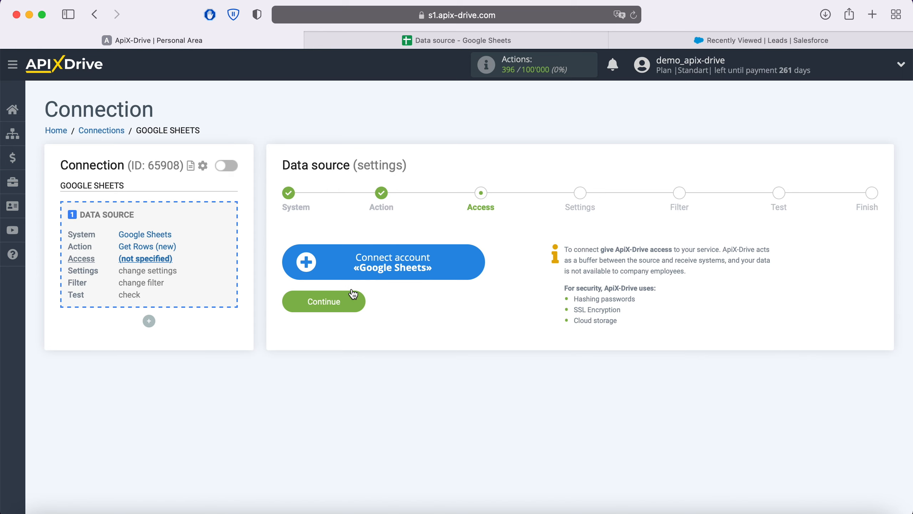
Step: Start connecting a Google Sheets account and sign in to Google with the saved e-mail and account password
left_click(474, 260)
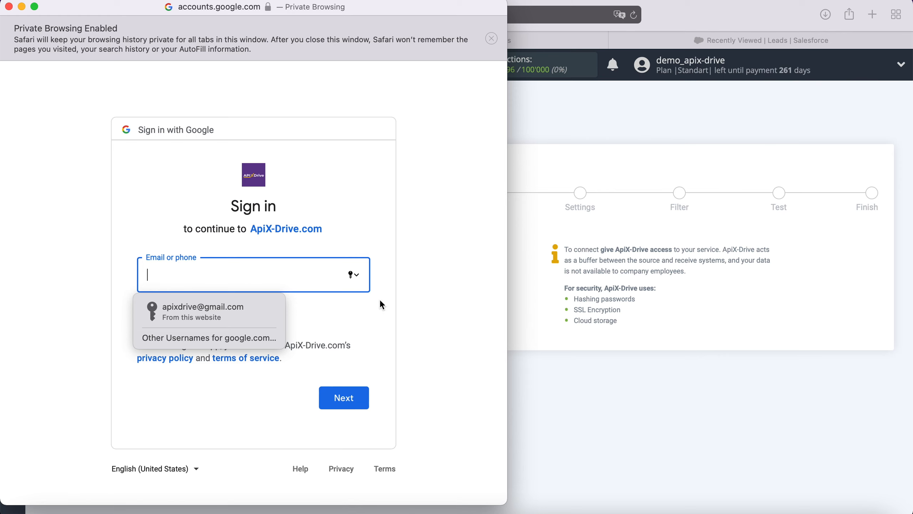
left_click(244, 311)
left_click(339, 394)
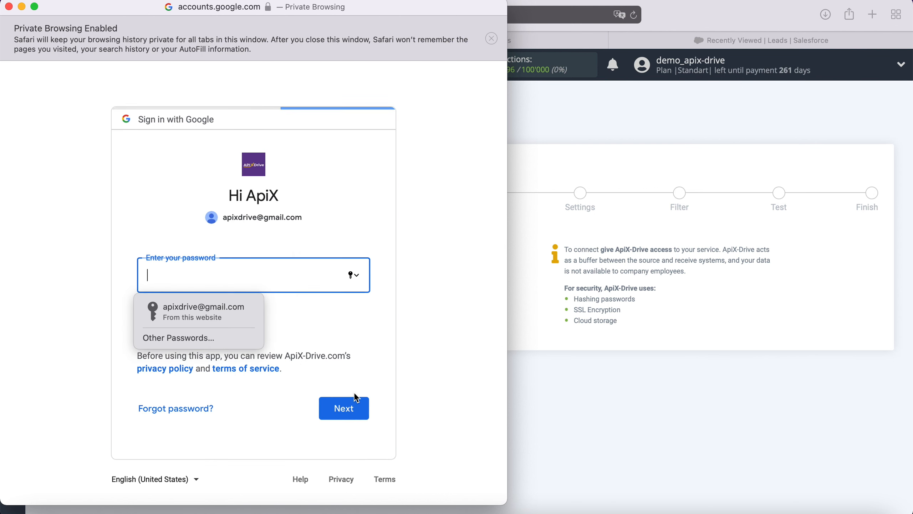
left_click(250, 316)
left_click(359, 406)
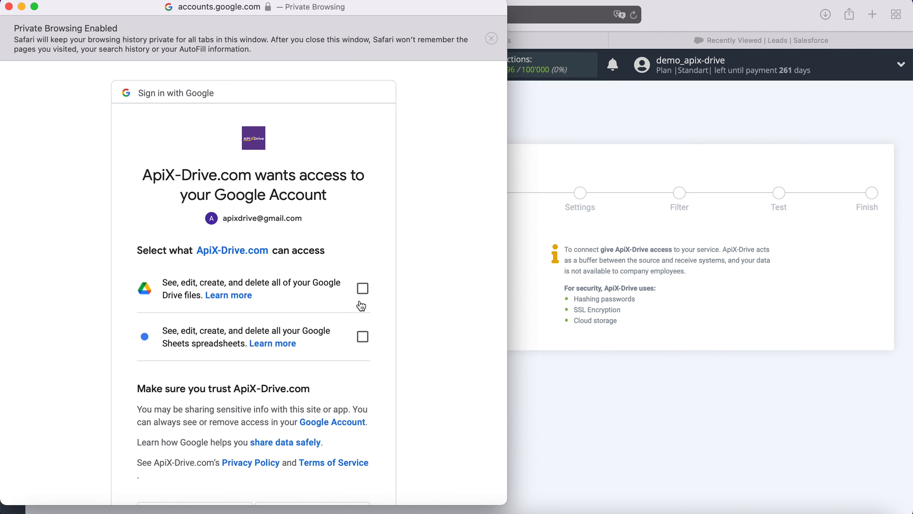
Step: Grant ApiX-Drive access to the account's Google Drive files and Google Sheets spreadsheets
left_click(362, 288)
left_click(363, 337)
scroll(363, 340, "down", 5)
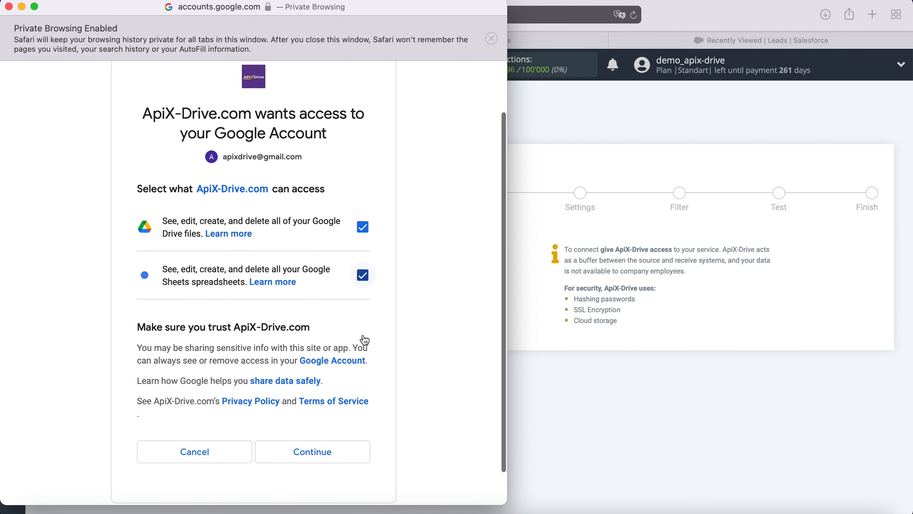
left_click(340, 399)
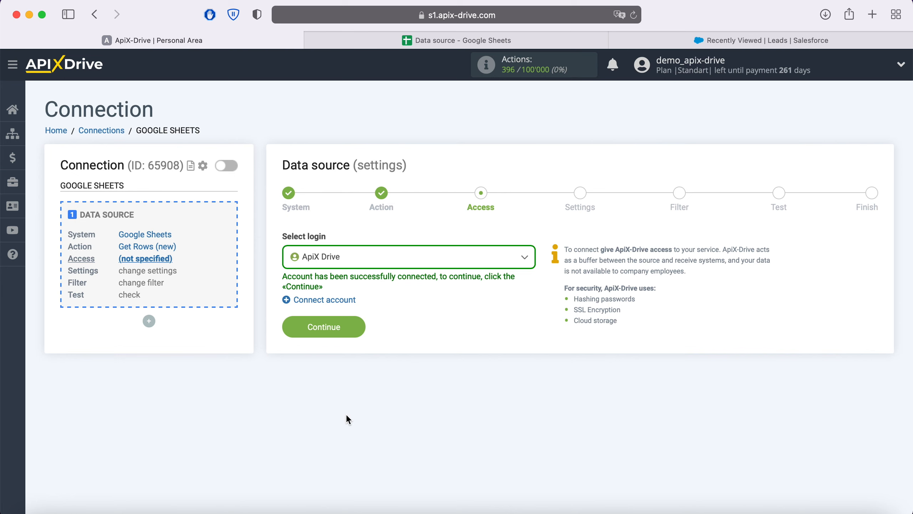
Step: Select the connected ApiX Drive login for the data source and continue to its settings
left_click(445, 262)
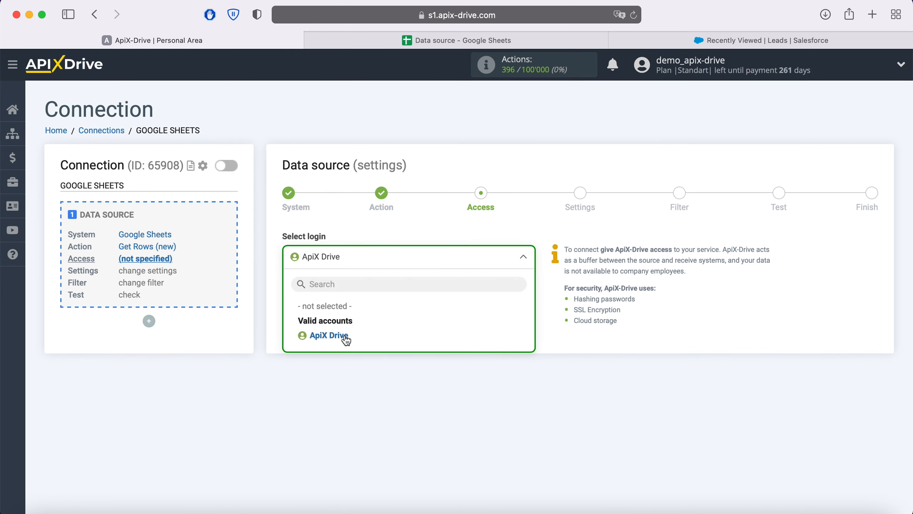
left_click(346, 340)
left_click(360, 327)
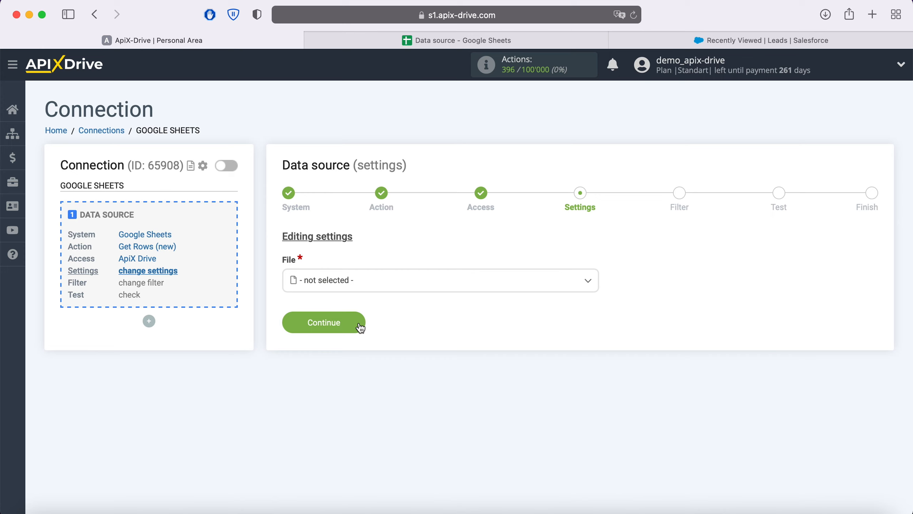
Step: Set both the source file and its sheet to Data source
left_click(357, 282)
left_click(343, 359)
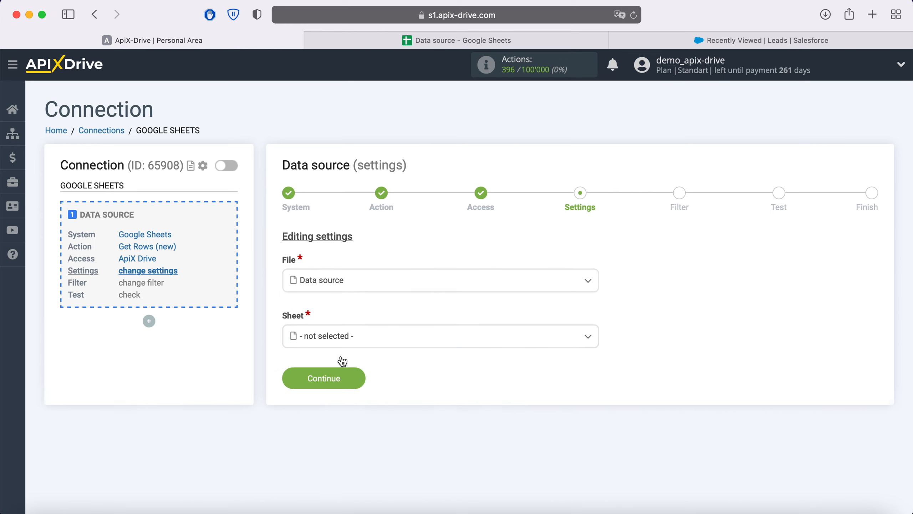
left_click(334, 340)
left_click(341, 403)
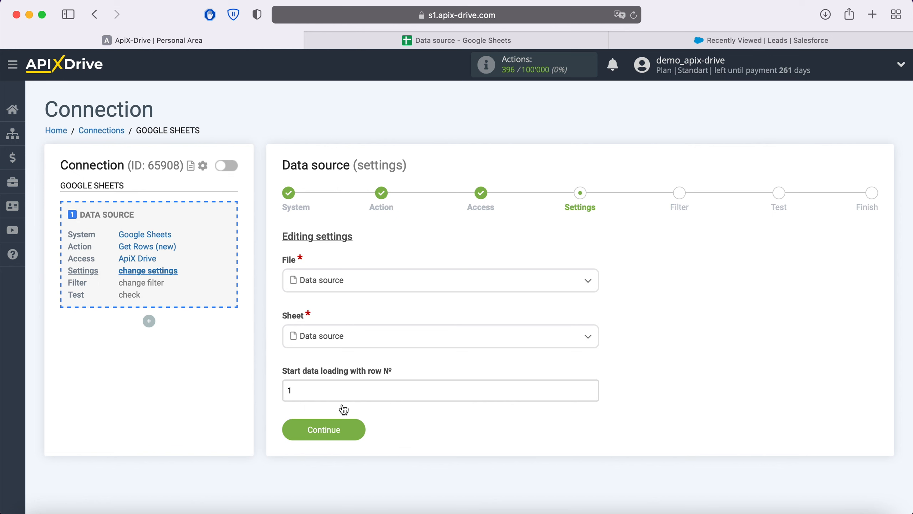
Step: Check the first data row in the Google Sheets spreadsheet, return to ApiX-Drive and start data loading with row 2
left_click(409, 44)
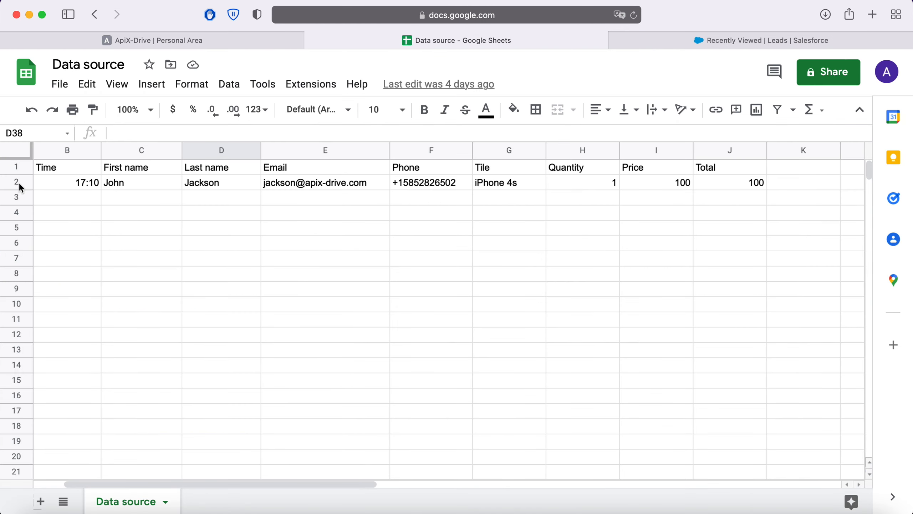
left_click(183, 41)
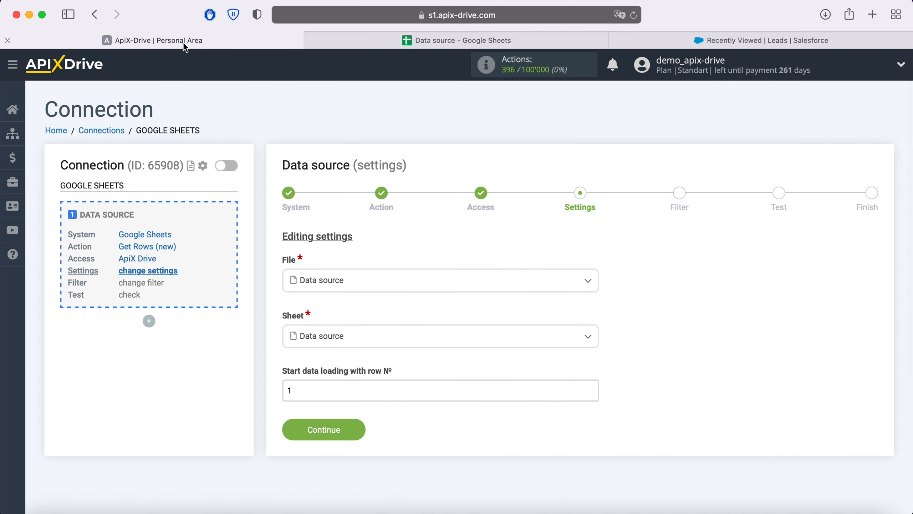
double_click(289, 389)
type("2")
left_click(354, 432)
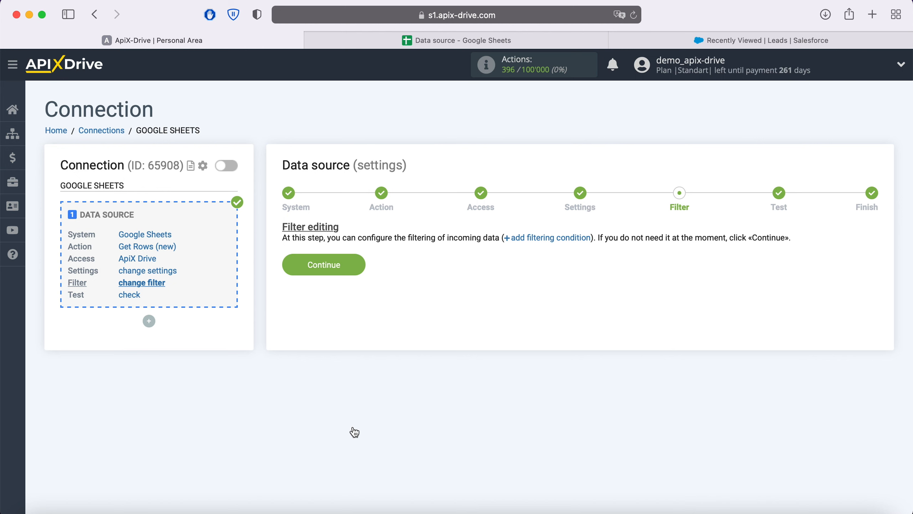
Step: Continue without a filter, accept the loaded test data and start configuring data receiving
left_click(357, 268)
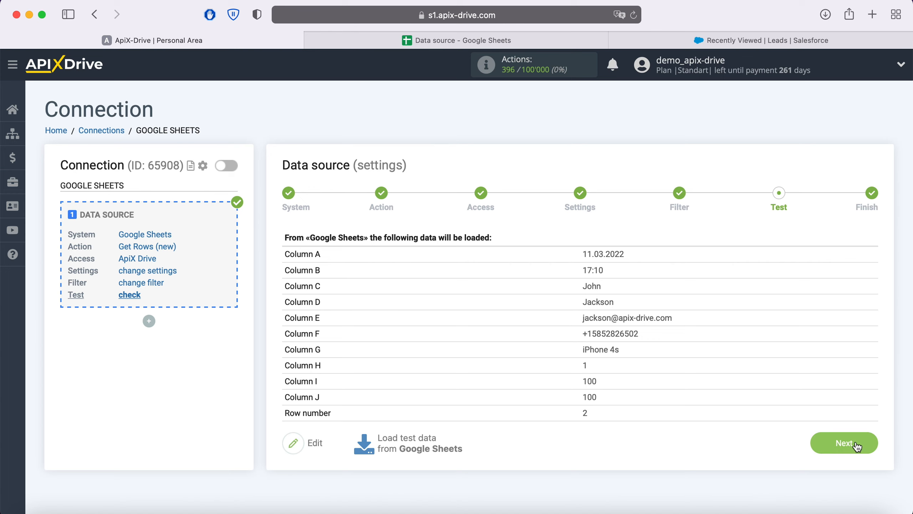
left_click(857, 446)
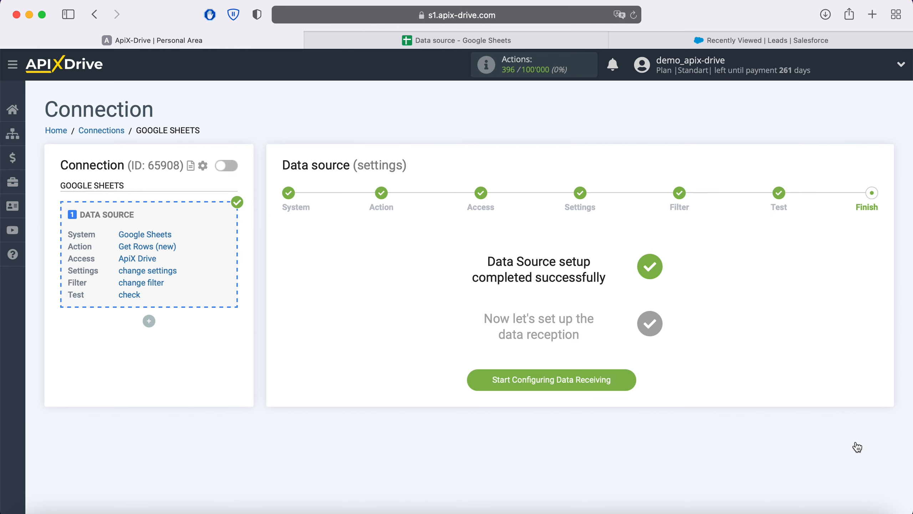
left_click(634, 385)
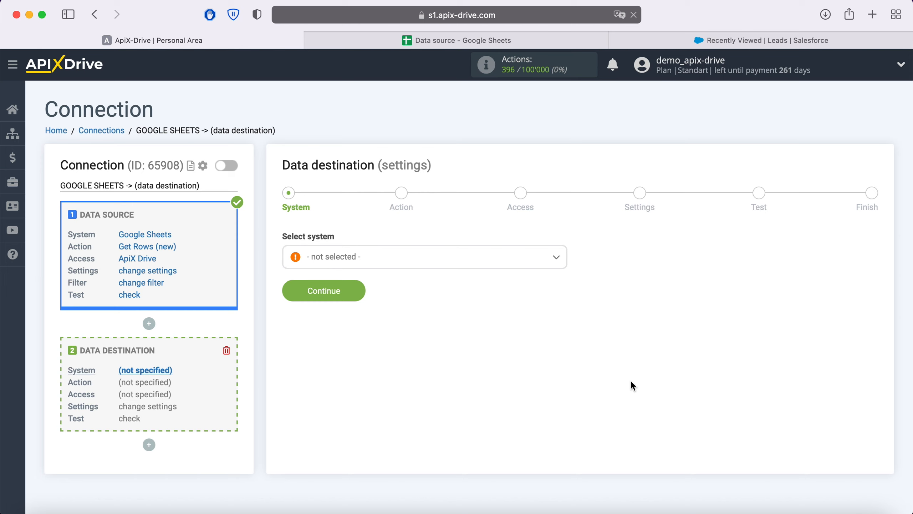
Step: Set Salesforce CRM as the data destination system
left_click(436, 257)
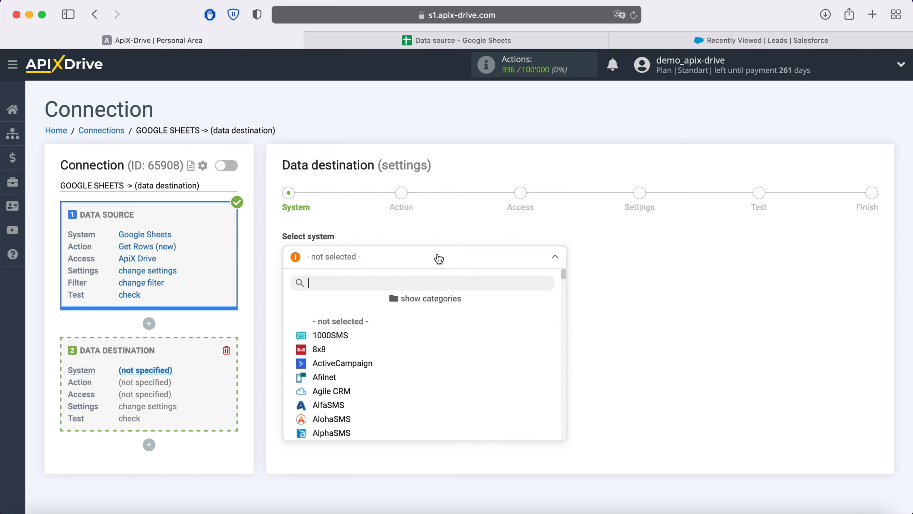
scroll(465, 348, "down", 10)
scroll(465, 352, "down", 15)
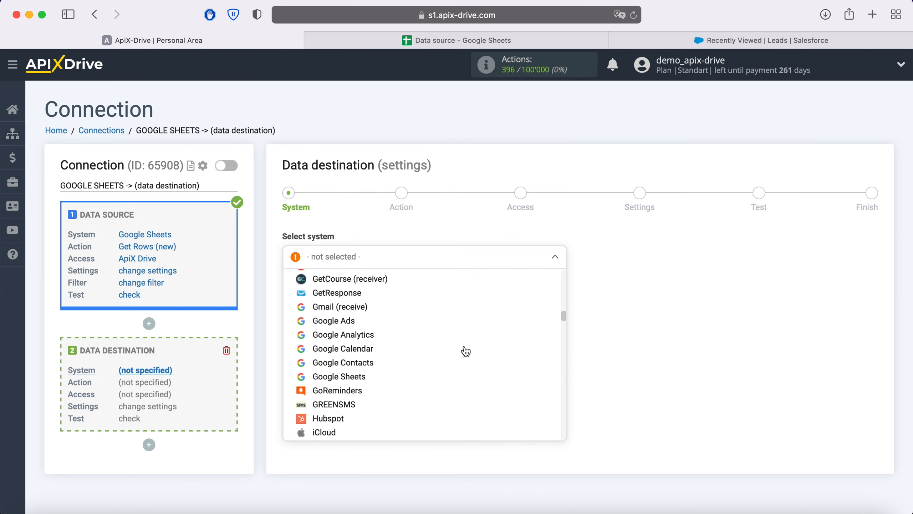
scroll(466, 351, "down", 15)
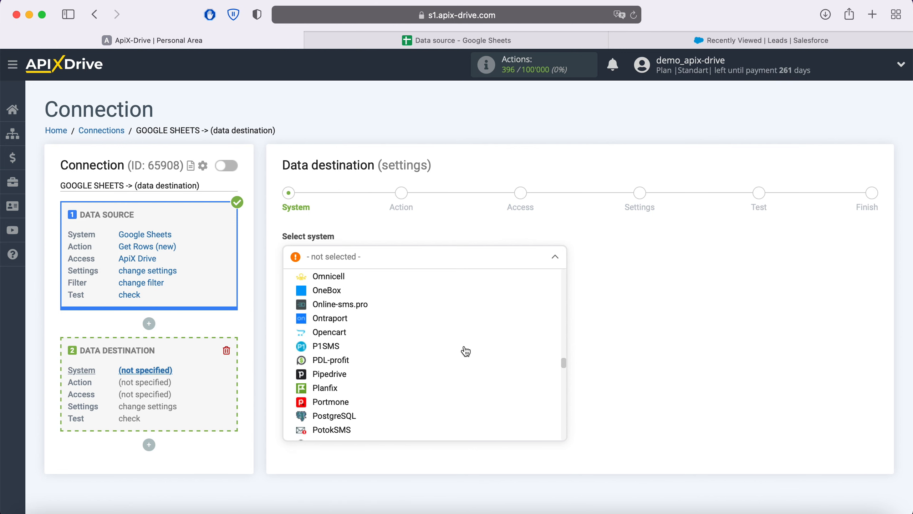
left_click(358, 349)
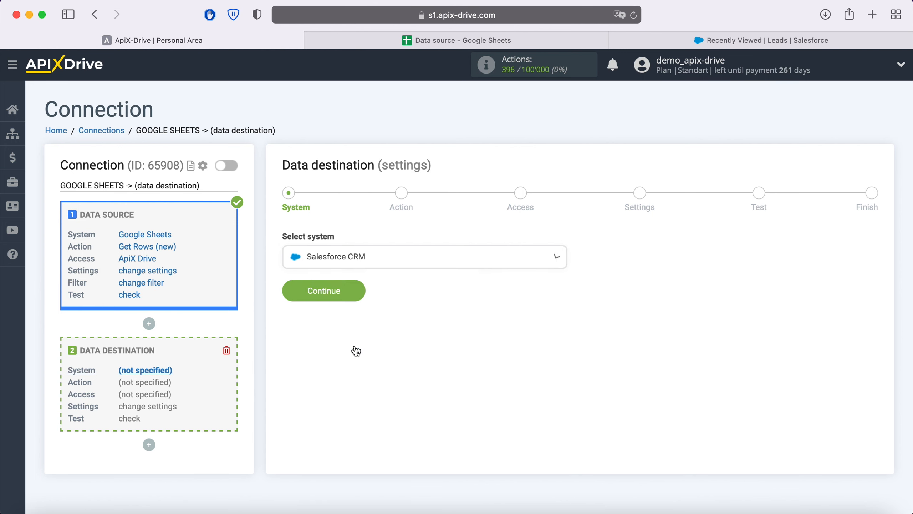
left_click(356, 292)
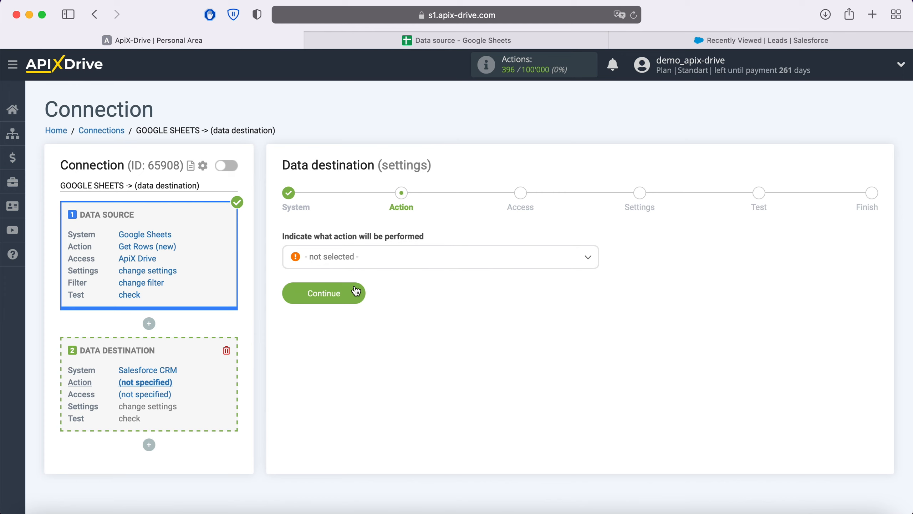
Step: Set the data destination action to Create Lead and continue to the access stage
left_click(366, 266)
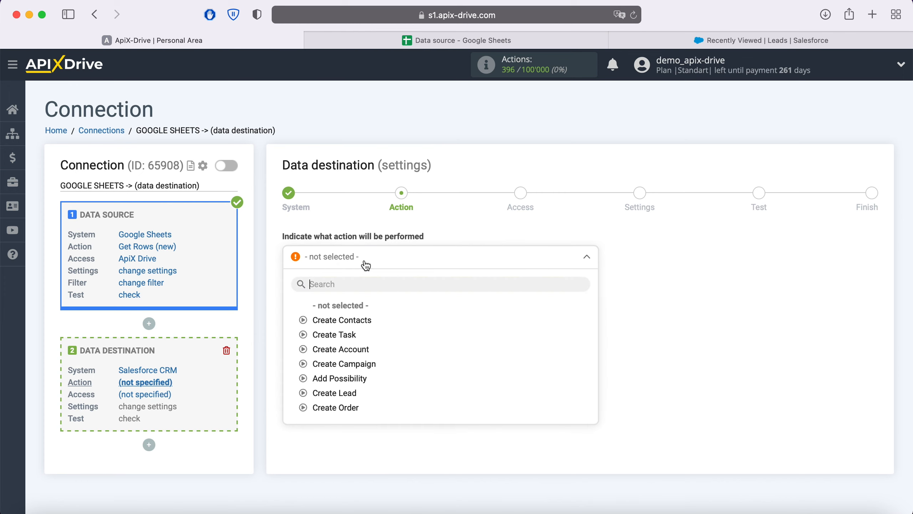
left_click(346, 393)
left_click(357, 294)
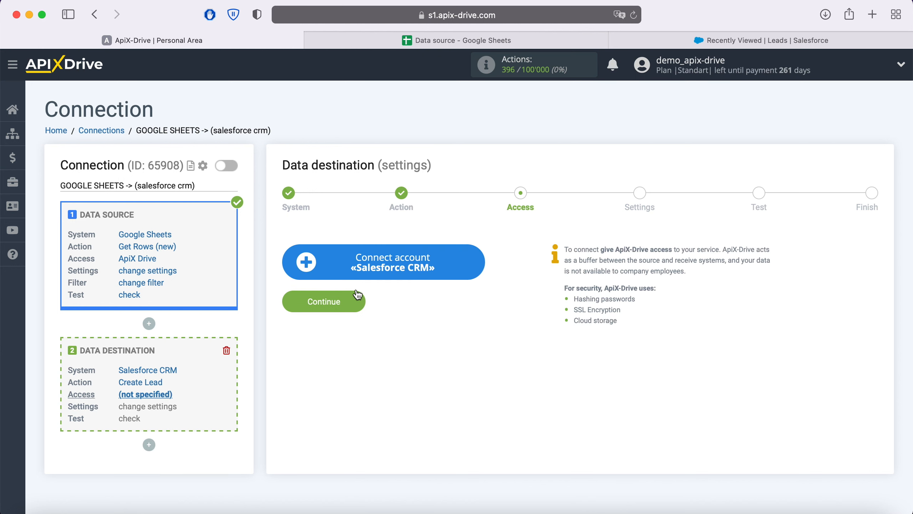
Step: Connect a Salesforce CRM account by logging in with its username and password, and select that login for the data destination
left_click(480, 273)
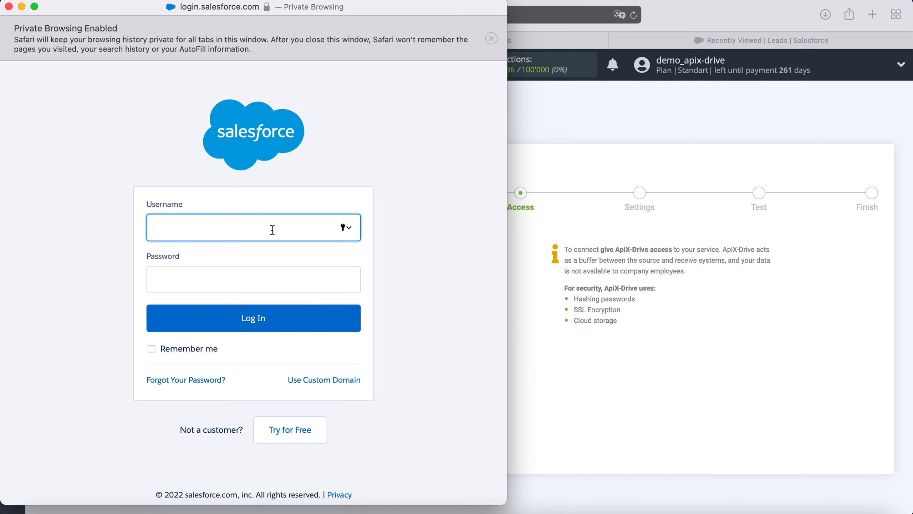
right_click(258, 226)
left_click(281, 260)
left_click(236, 284)
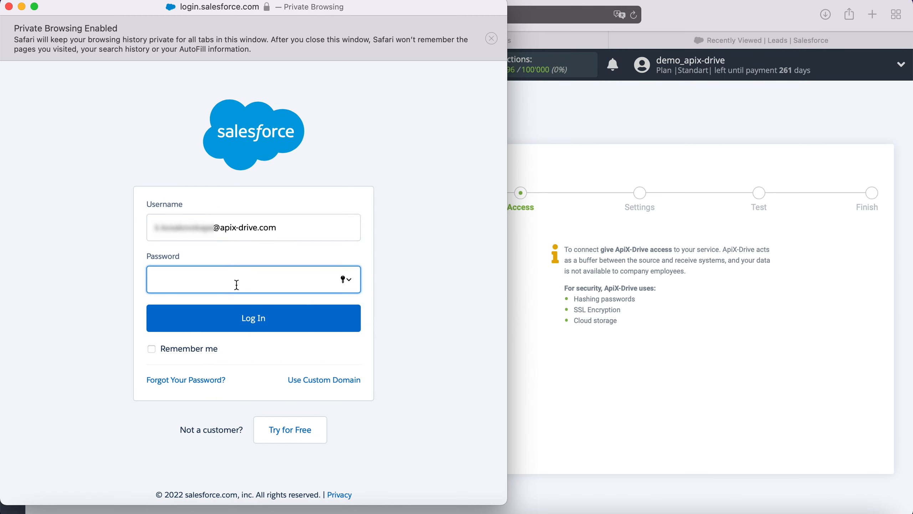
type("••••••••••••")
left_click(244, 320)
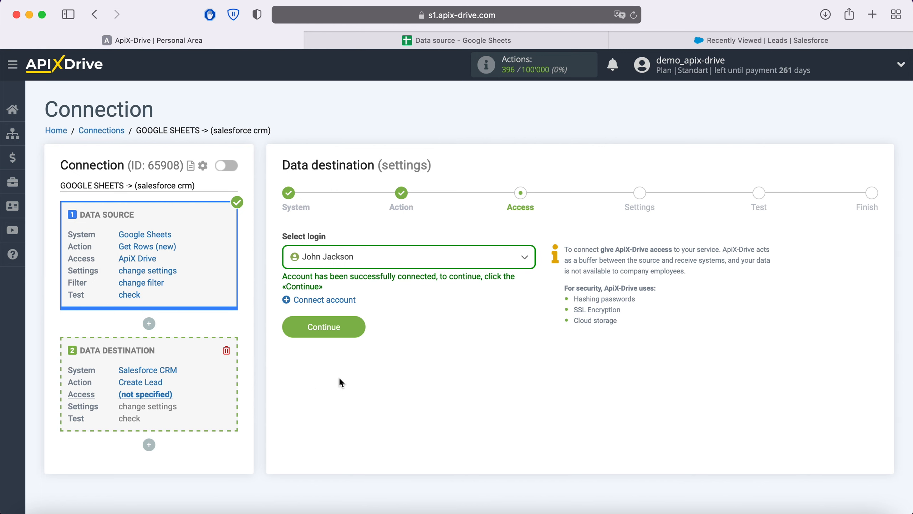
left_click(456, 260)
left_click(349, 335)
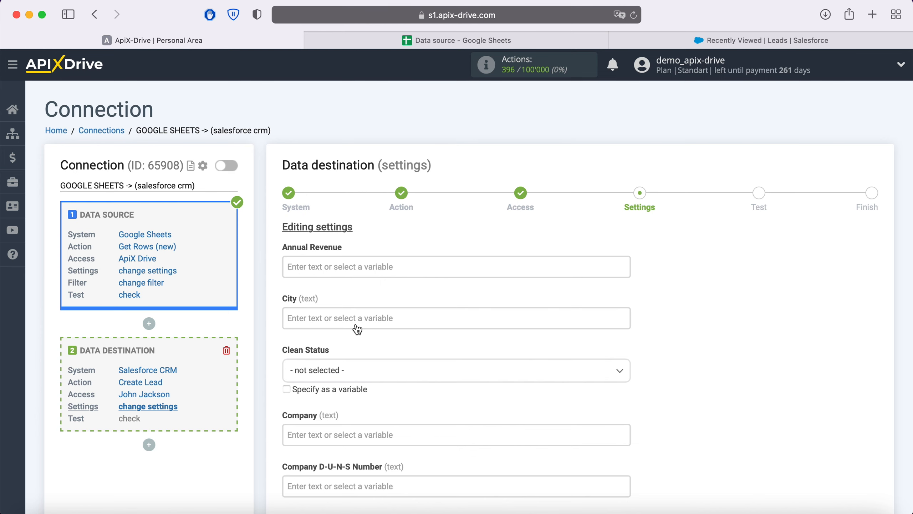
Step: Map the lead's Company field to the Google Sheets Column C variable
left_click(335, 434)
scroll(335, 431, "down", 5)
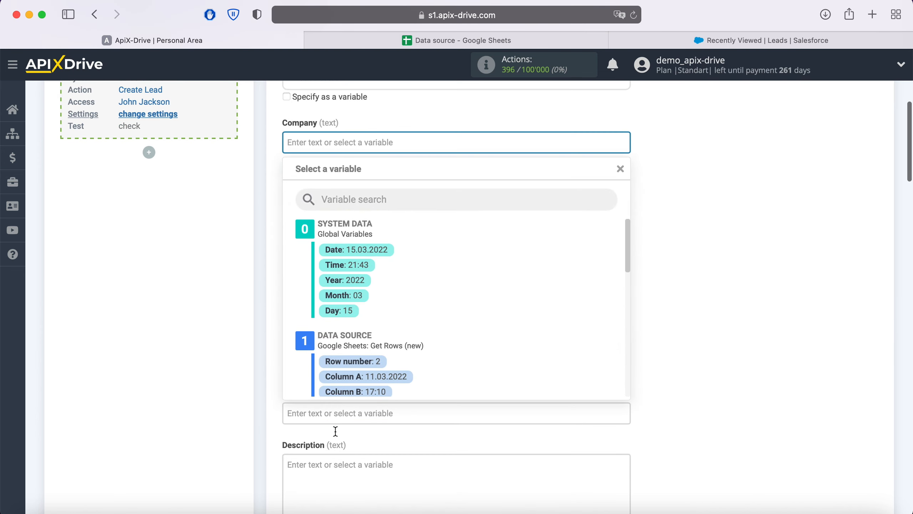
scroll(520, 291, "down", 3)
left_click(376, 315)
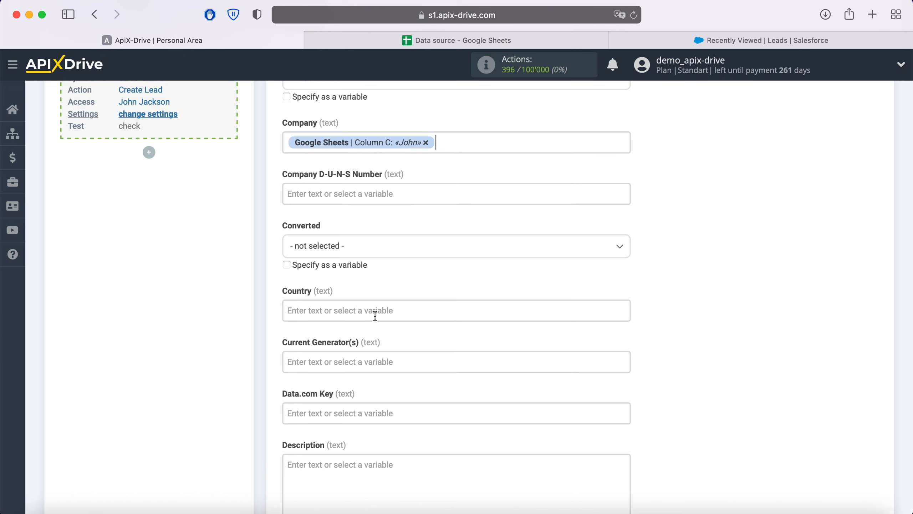
Step: Add the Google Sheets Column D variable to the Company field and put the text "New row" before both variables
left_click(454, 150)
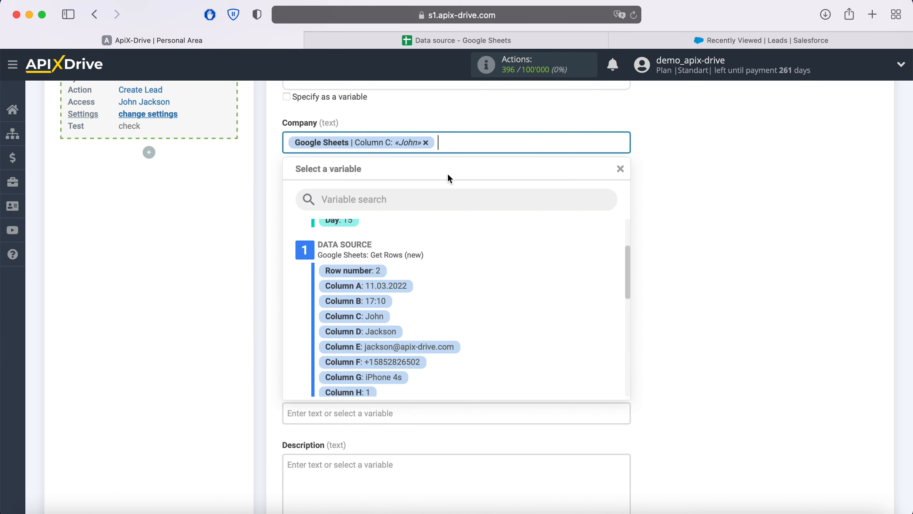
left_click(396, 320)
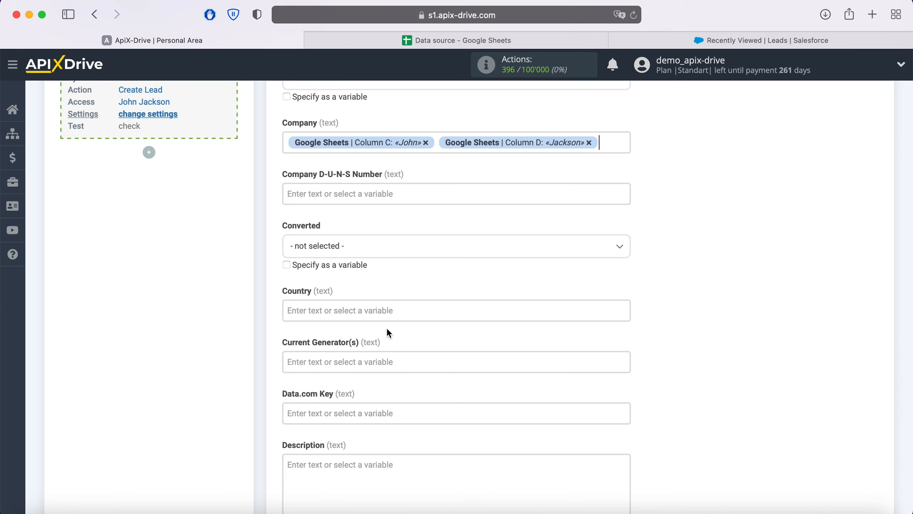
left_click(289, 141)
type("New row")
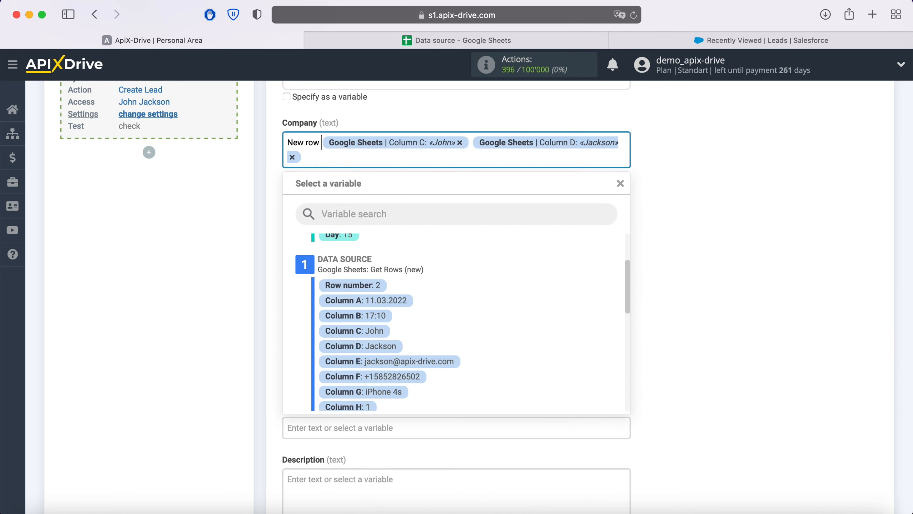
left_click(240, 199)
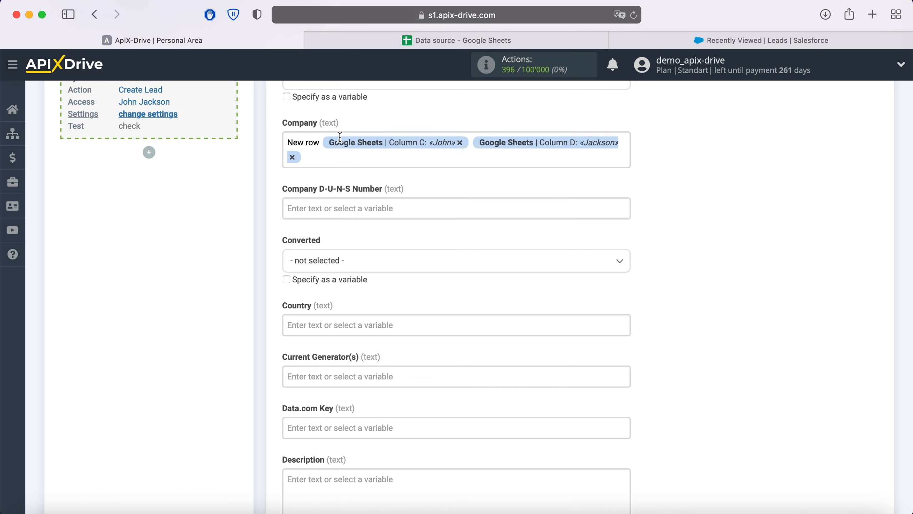
Step: Set the lead's Clean Status to In Sync
scroll(378, 136, "up", 1)
left_click(362, 115)
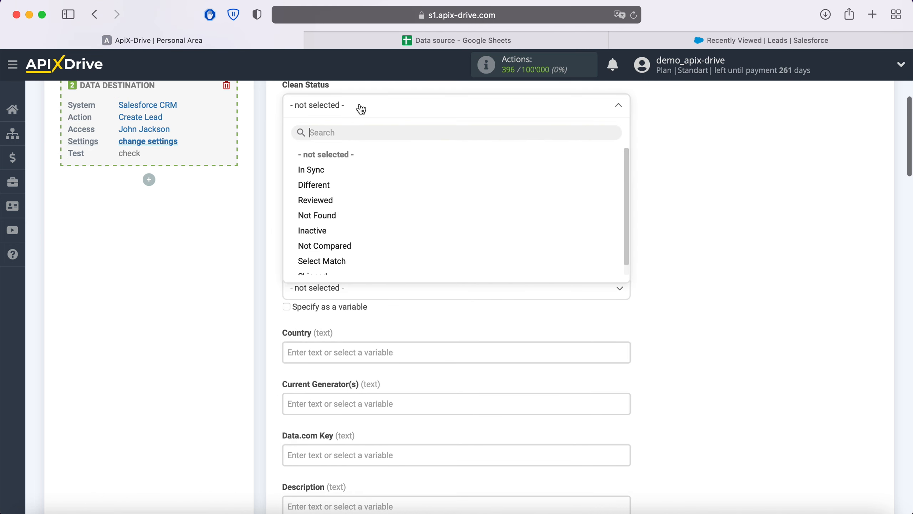
left_click(314, 169)
Step: Map the lead's Email field to the Google Sheets Column E variable
scroll(382, 259, "down", 7)
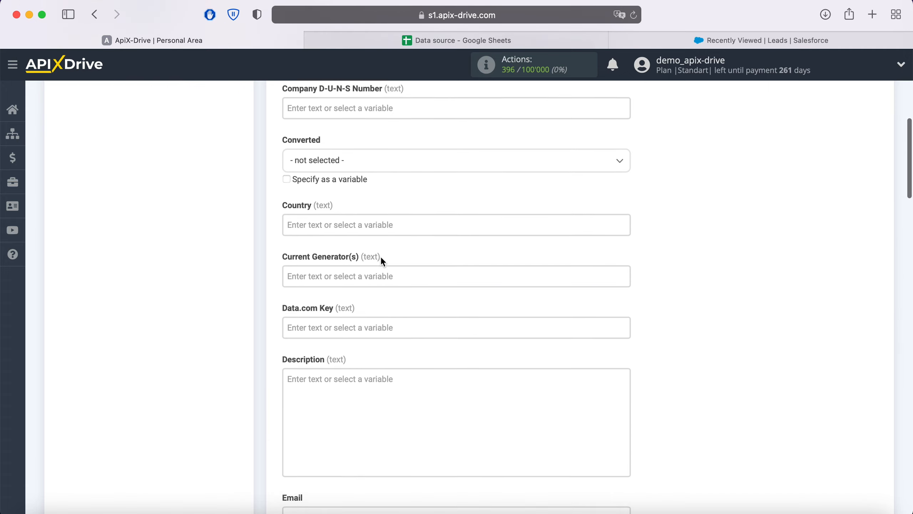
scroll(377, 267, "down", 3)
left_click(362, 305)
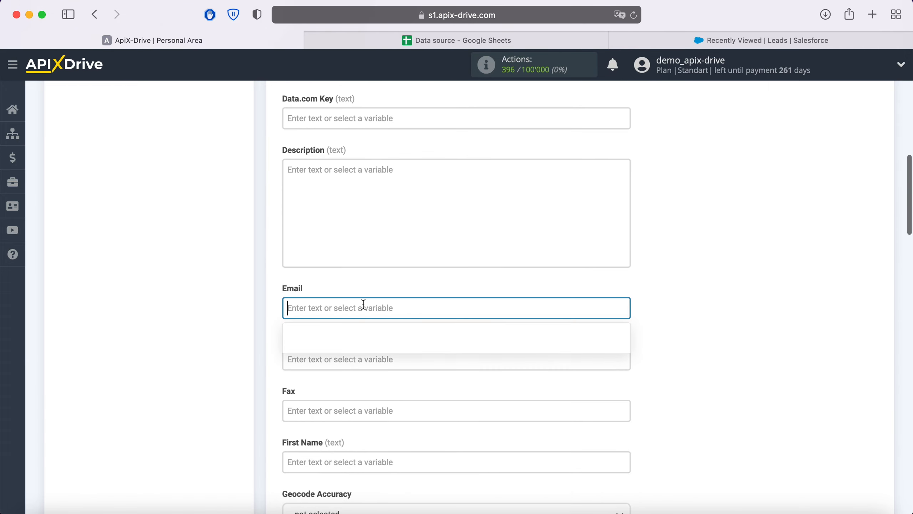
scroll(363, 300, "down", 5)
scroll(488, 286, "down", 4)
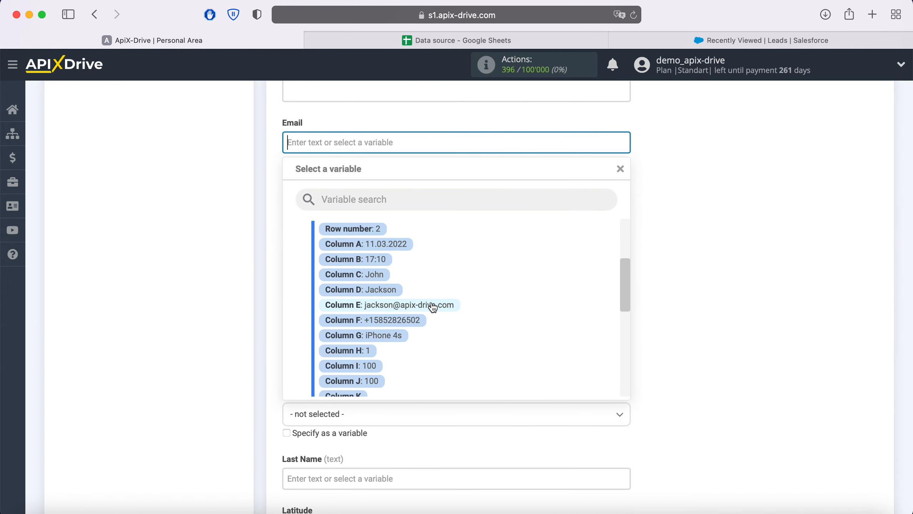
left_click(425, 302)
Step: Map the lead's First Name field to the Google Sheets Column C variable
scroll(425, 300, "down", 3)
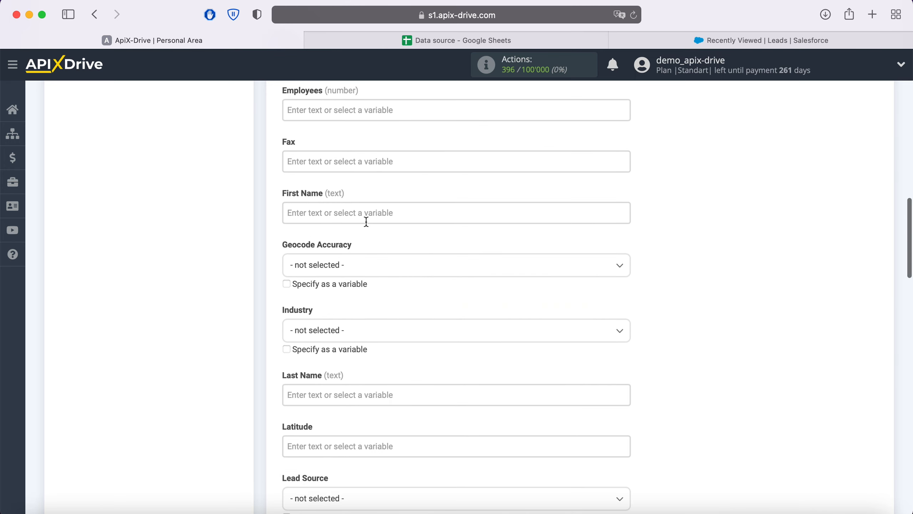
left_click(364, 218)
scroll(469, 301, "down", 2)
scroll(469, 299, "down", 4)
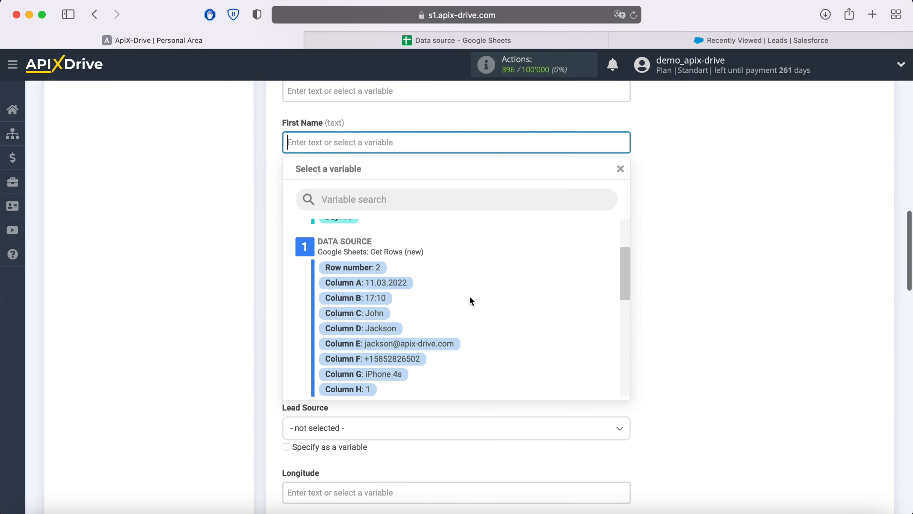
left_click(378, 311)
Step: Map the lead's Last Name field to the Google Sheets Column D variable
scroll(411, 252, "down", 3)
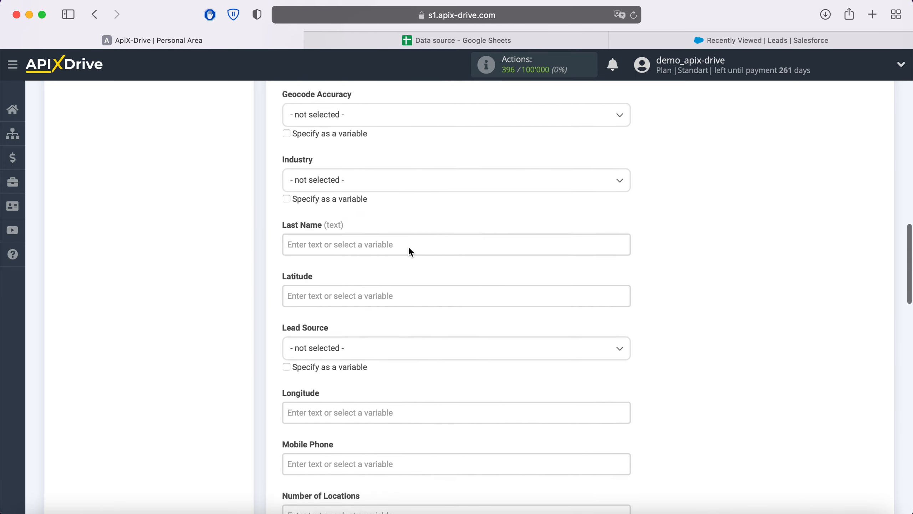
left_click(408, 248)
scroll(399, 253, "down", 3)
scroll(475, 278, "down", 2)
scroll(471, 275, "down", 2)
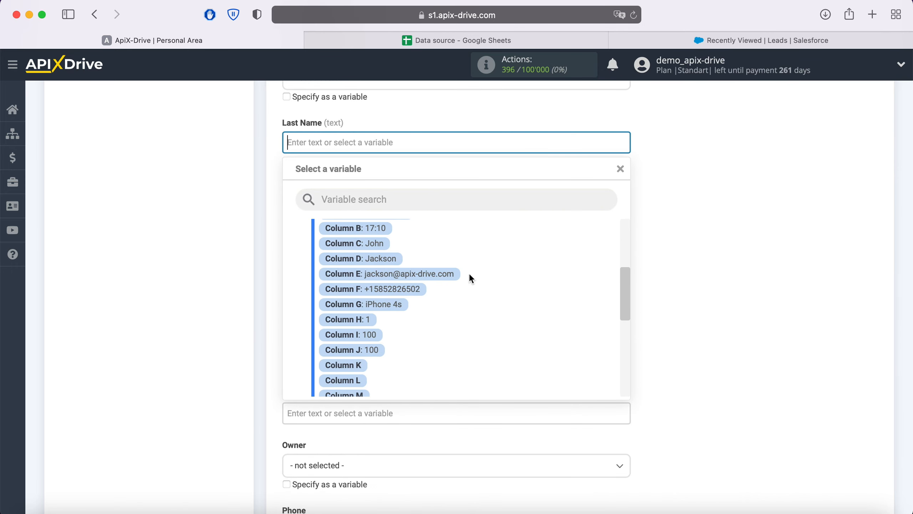
left_click(384, 260)
Step: Map the lead's Mobile Phone field to the Google Sheets Column F variable
scroll(385, 260, "down", 3)
left_click(381, 238)
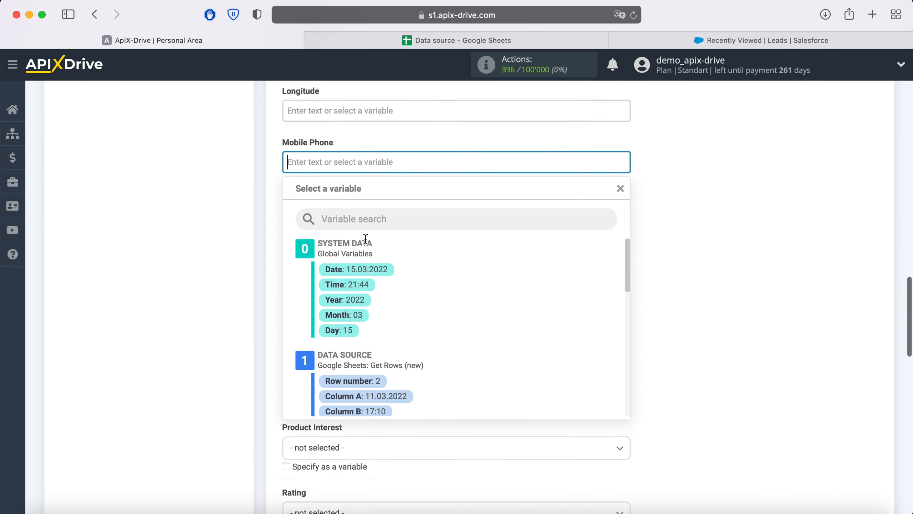
scroll(455, 268, "down", 2)
scroll(458, 268, "down", 3)
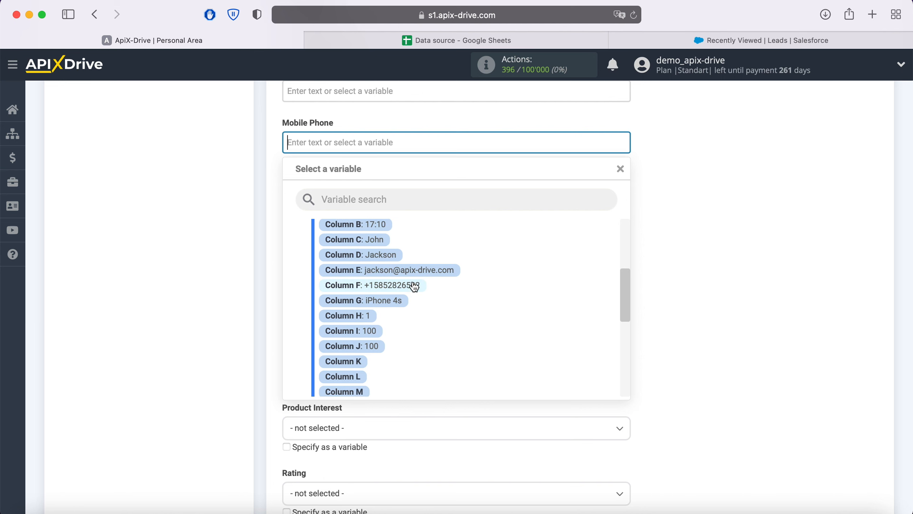
left_click(411, 284)
Step: Map the lead's Phone field to the Google Sheets Column F variable
left_click(426, 310)
scroll(475, 335, "down", 4)
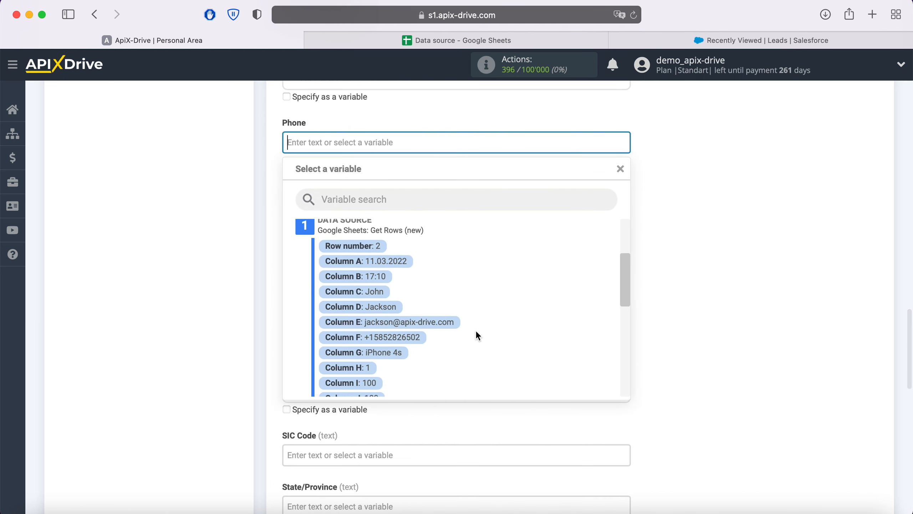
left_click(417, 324)
Step: Continue from the field settings to the test stage and send the test data to Salesforce CRM
scroll(480, 277, "down", 7)
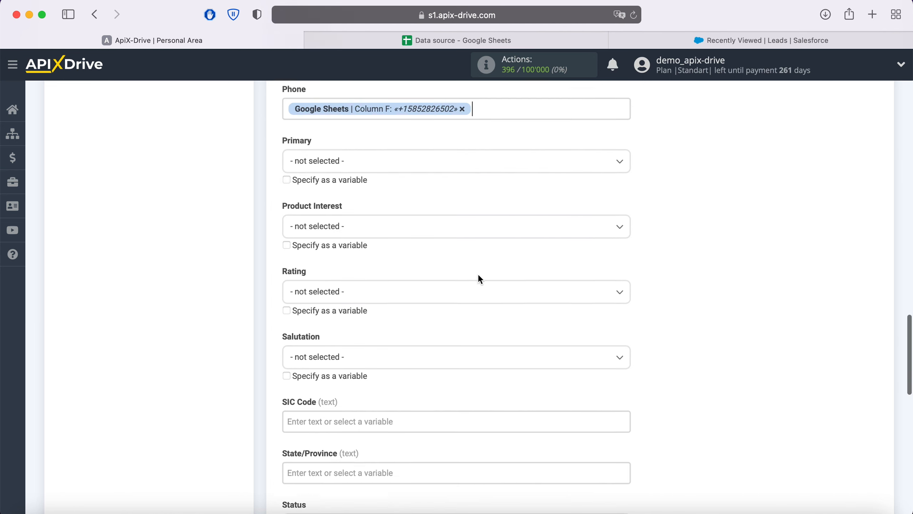
scroll(478, 274, "down", 9)
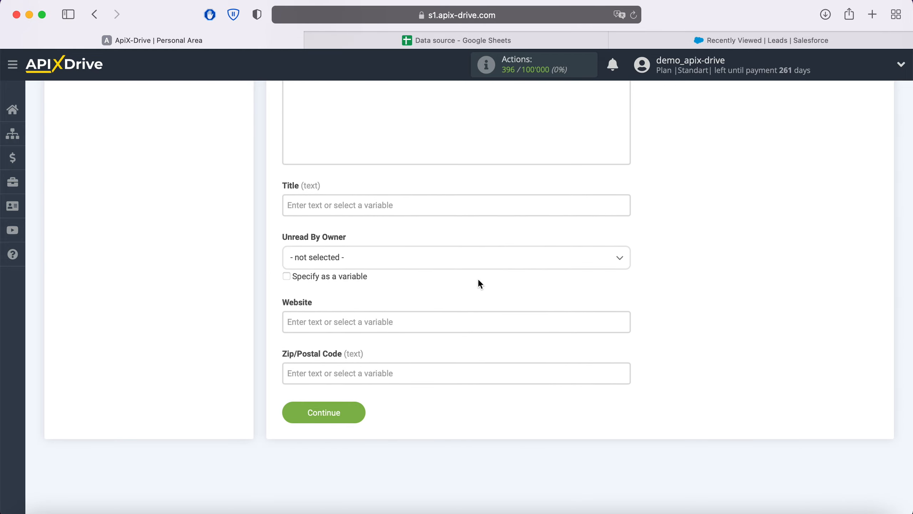
left_click(358, 412)
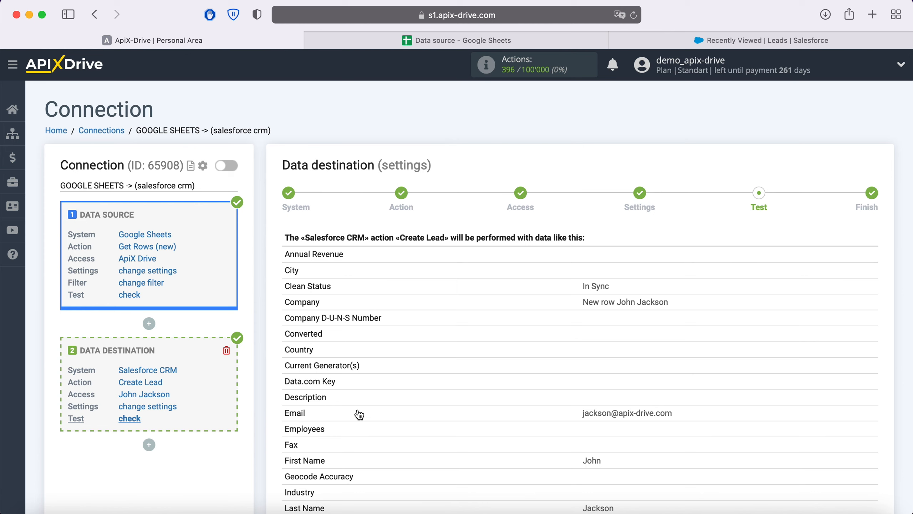
scroll(359, 414, "down", 15)
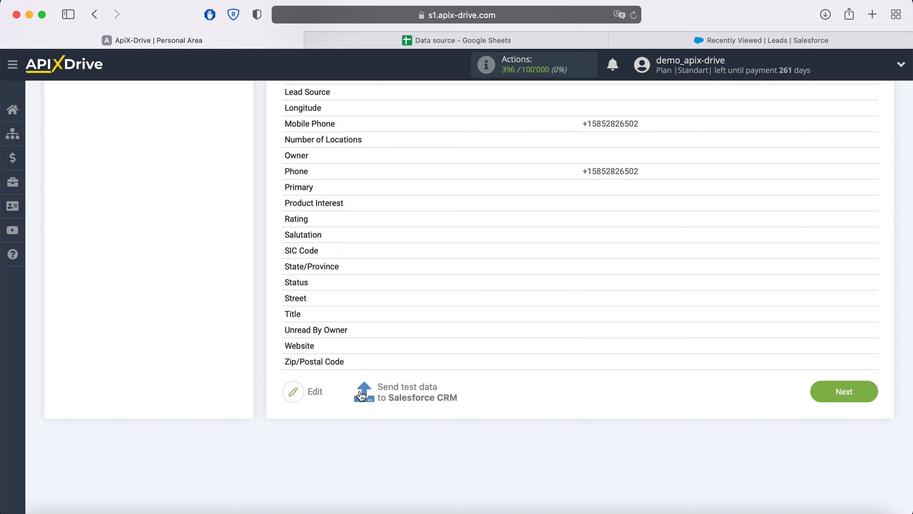
left_click(408, 396)
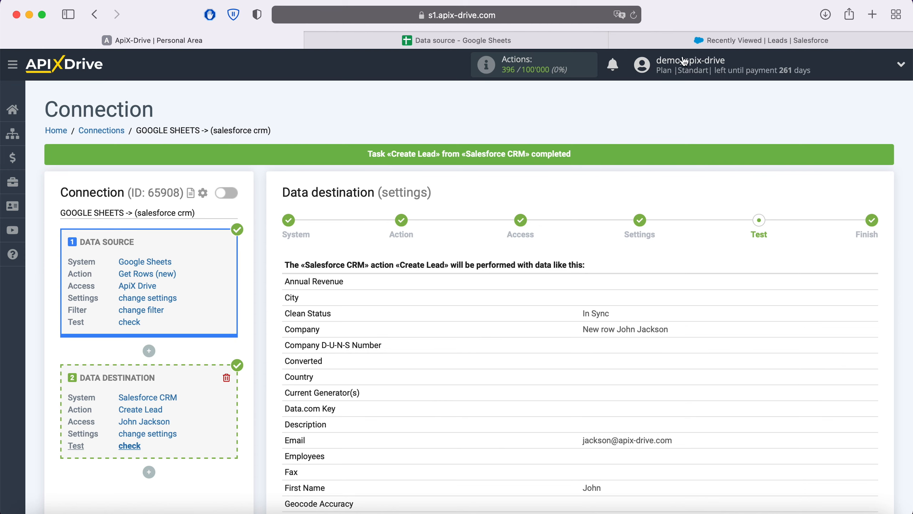
Step: Switch to Salesforce, reload the Leads list and open the lead created from the test data
left_click(665, 36)
left_click(633, 15)
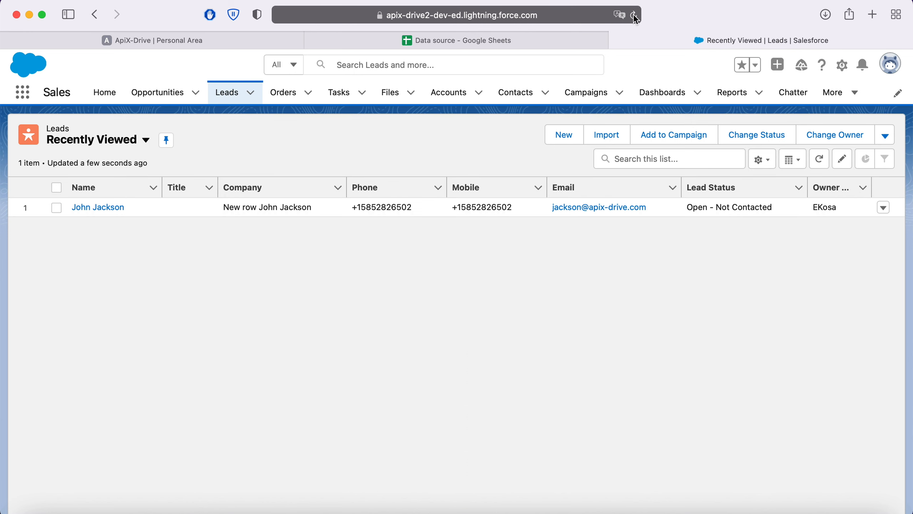
left_click(100, 208)
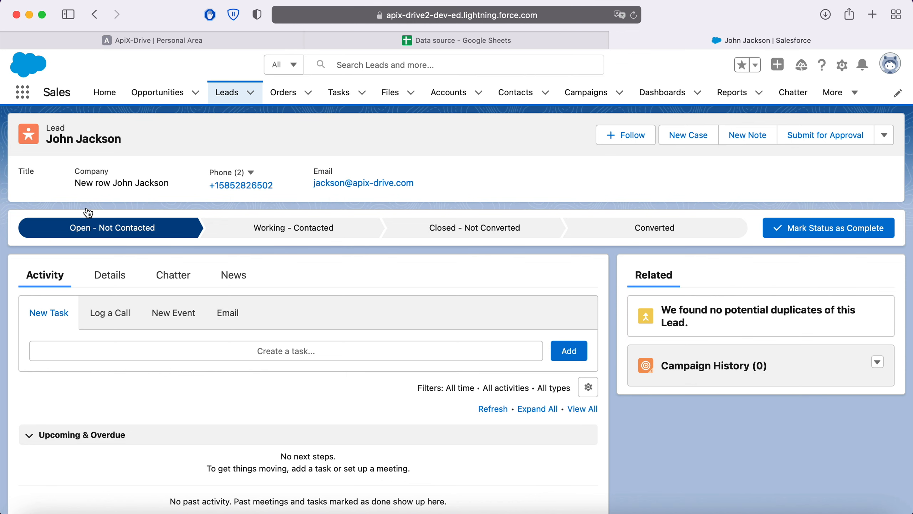
Step: Return to ApiX-Drive, finish the data destination setup and enable auto-update for the connection
left_click(163, 40)
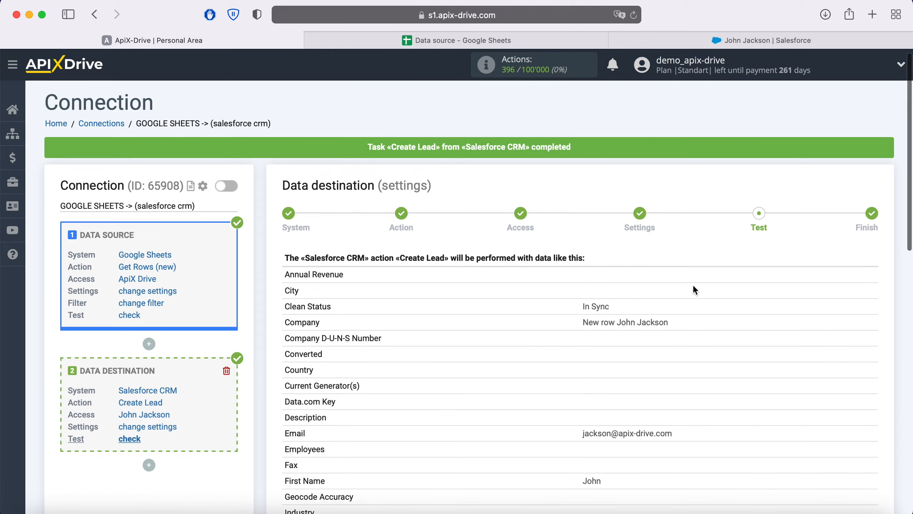
scroll(694, 288, "down", 10)
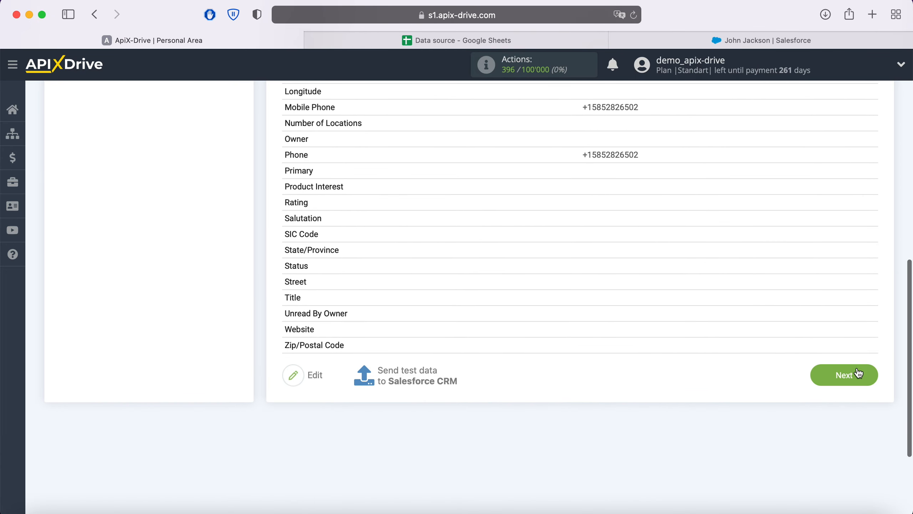
left_click(858, 374)
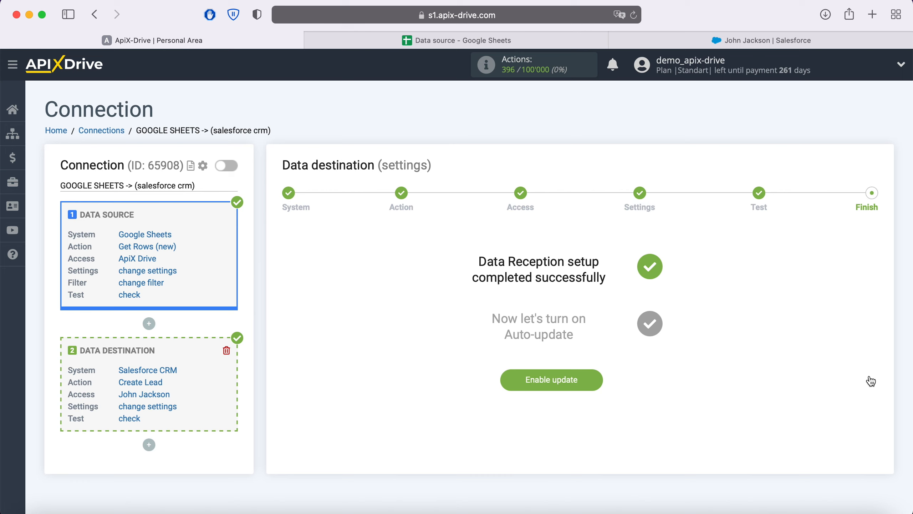
left_click(595, 380)
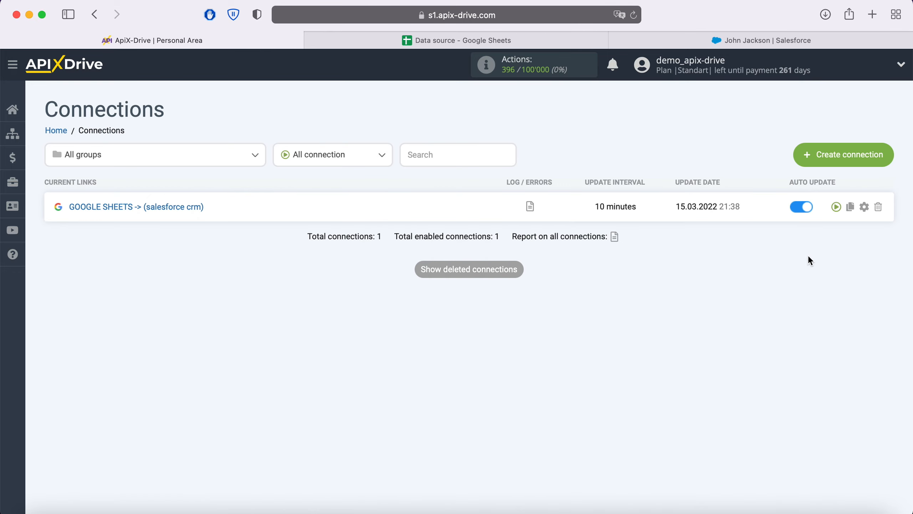
Step: Set the update interval of the Google Sheets to Salesforce CRM connection to 5 minutes and save it
left_click(865, 207)
left_click(510, 293)
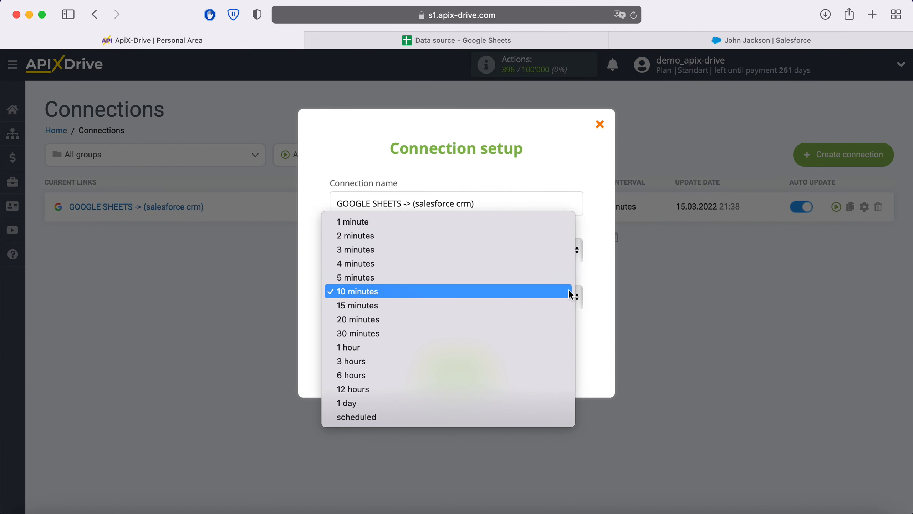
left_click(501, 278)
left_click(492, 364)
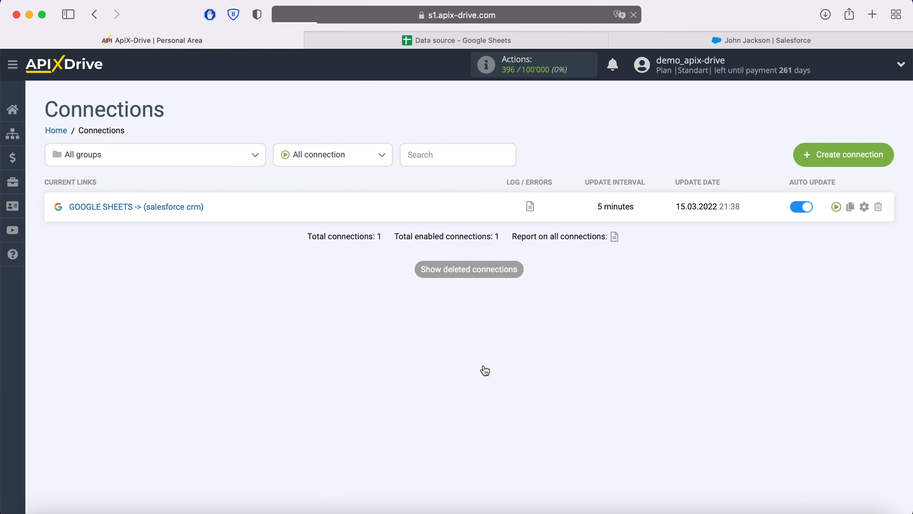